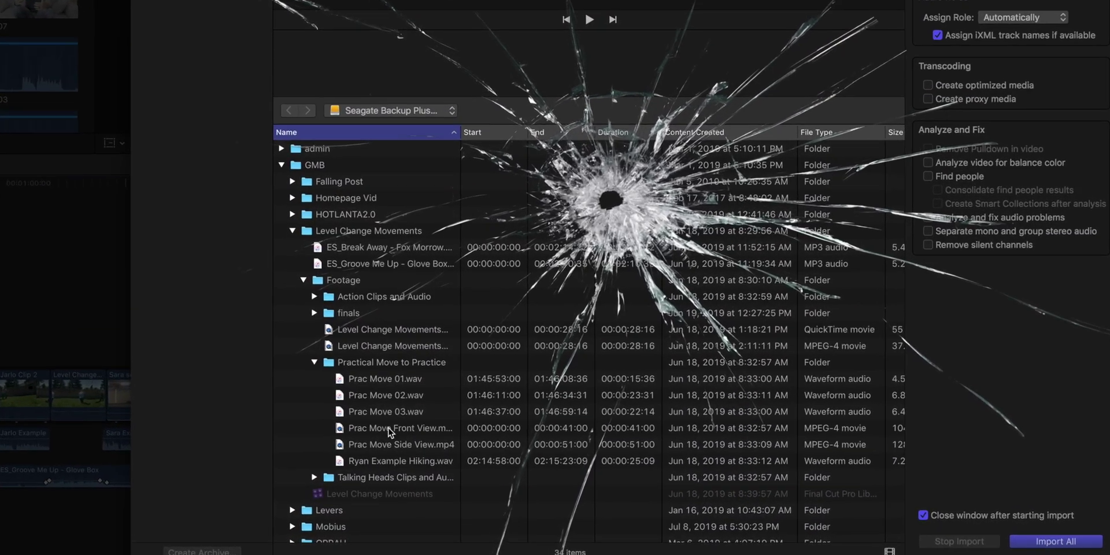
# Select the Prac Move Front View clip and enable Create optimized media for its import
pyautogui.click(401, 463)
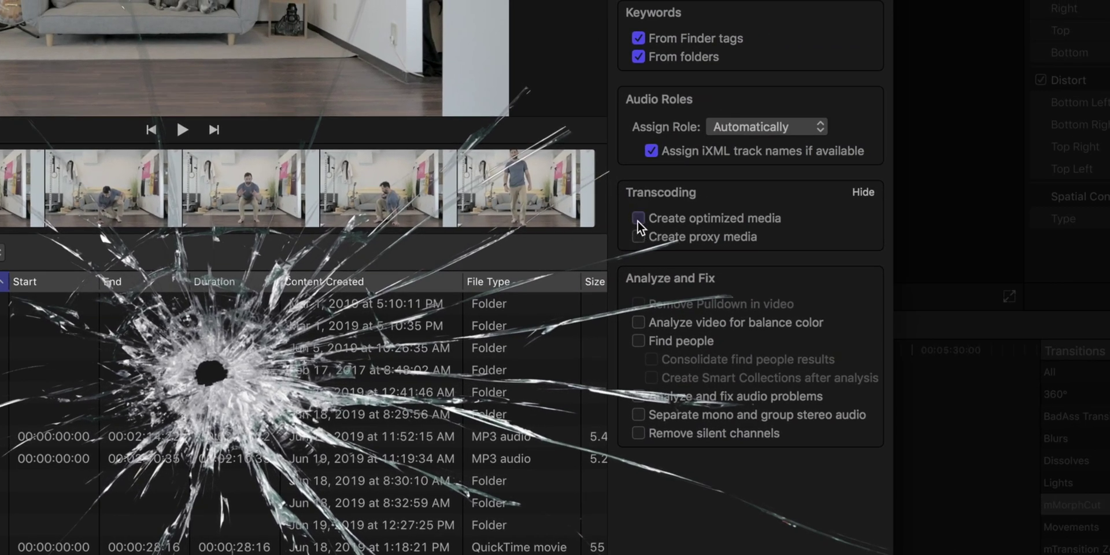
pyautogui.click(638, 218)
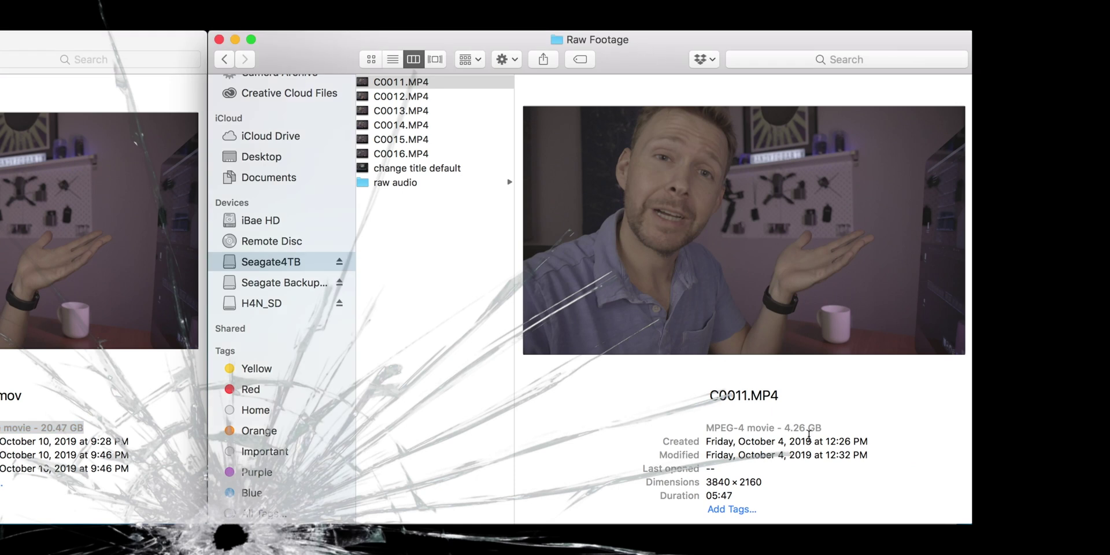
# Highlight the 4.26 GB size of the original C0011.MP4 in Finder's preview pane
pyautogui.moveTo(824, 427); pyautogui.dragTo(687, 427)
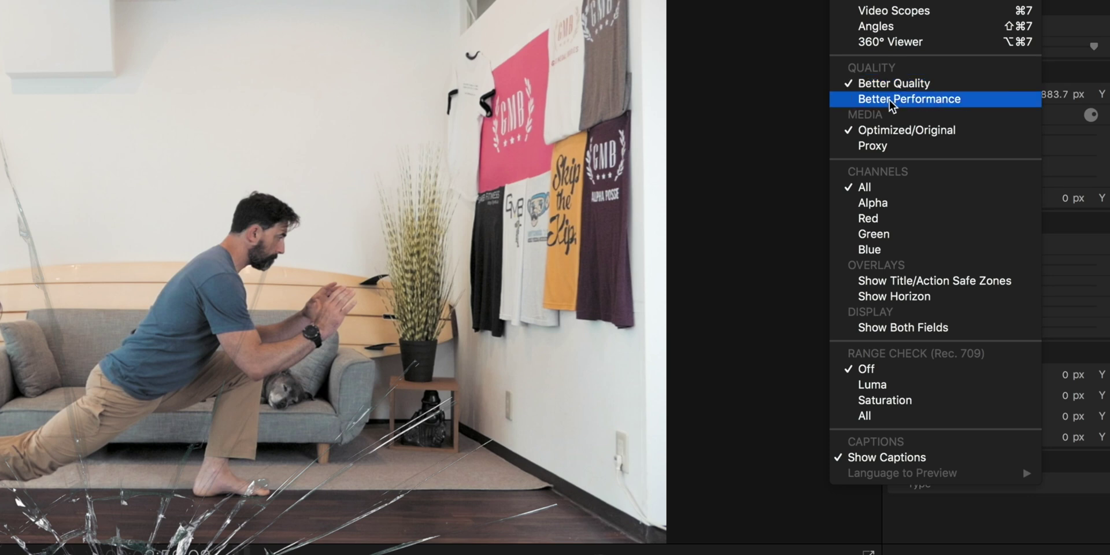
# Set viewer playback quality to Better Performance and switch playback to Proxy media
pyautogui.click(891, 99)
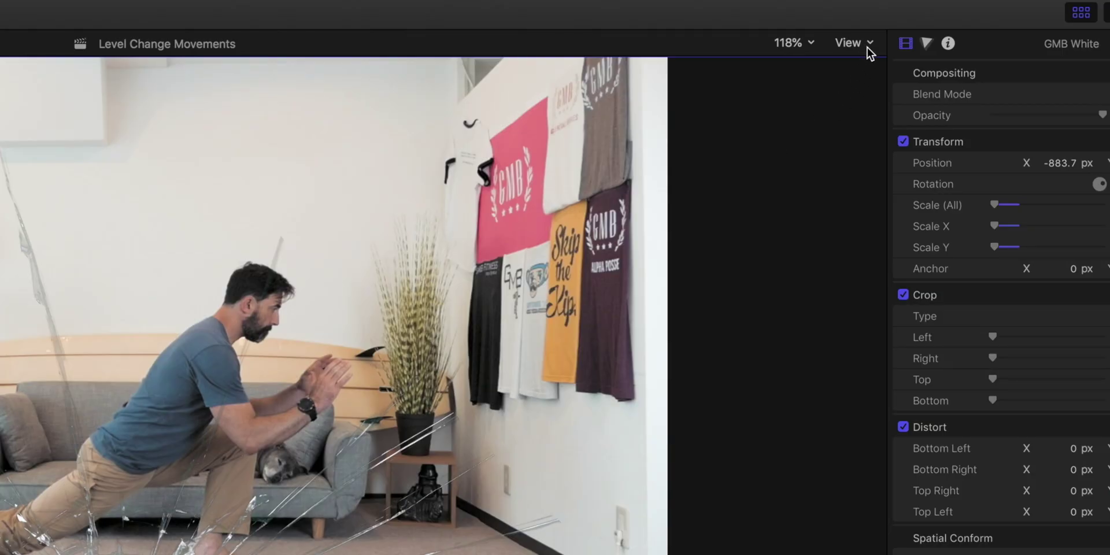
pyautogui.click(866, 47)
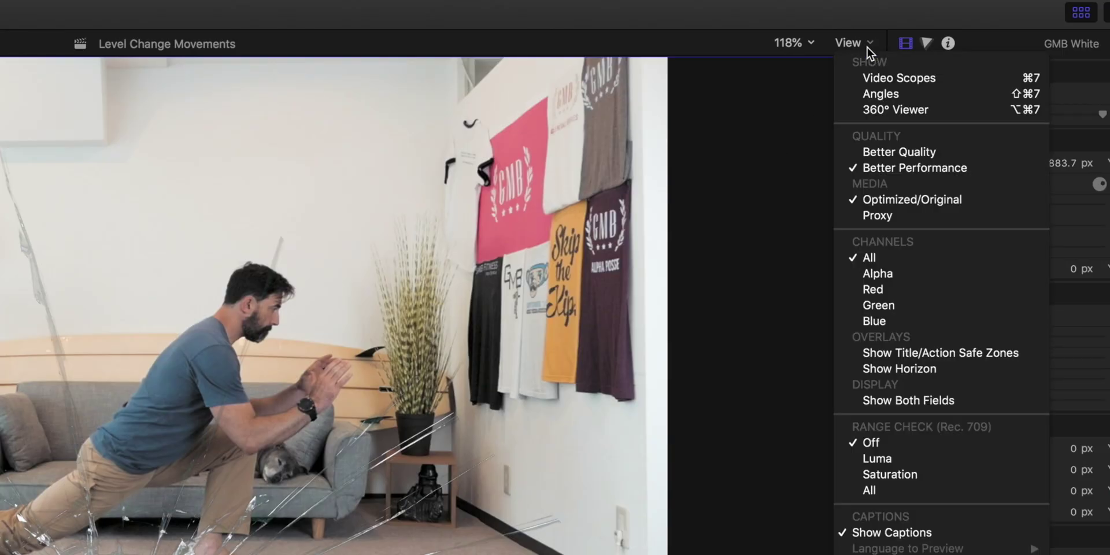
pyautogui.click(877, 217)
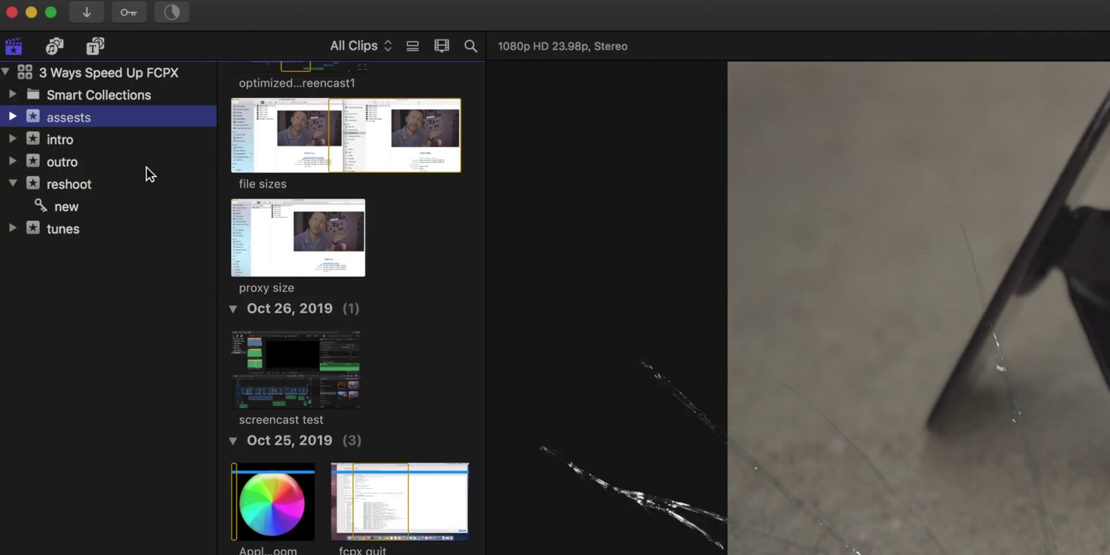
# Transcode the assests event's media with Create proxy media checked
pyautogui.rightClick(136, 115)
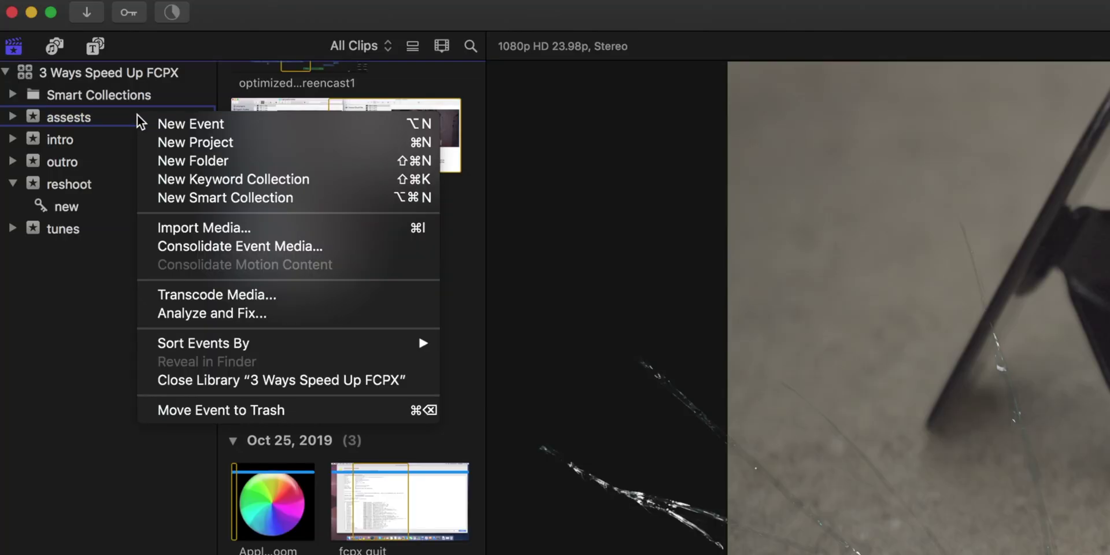
pyautogui.click(227, 296)
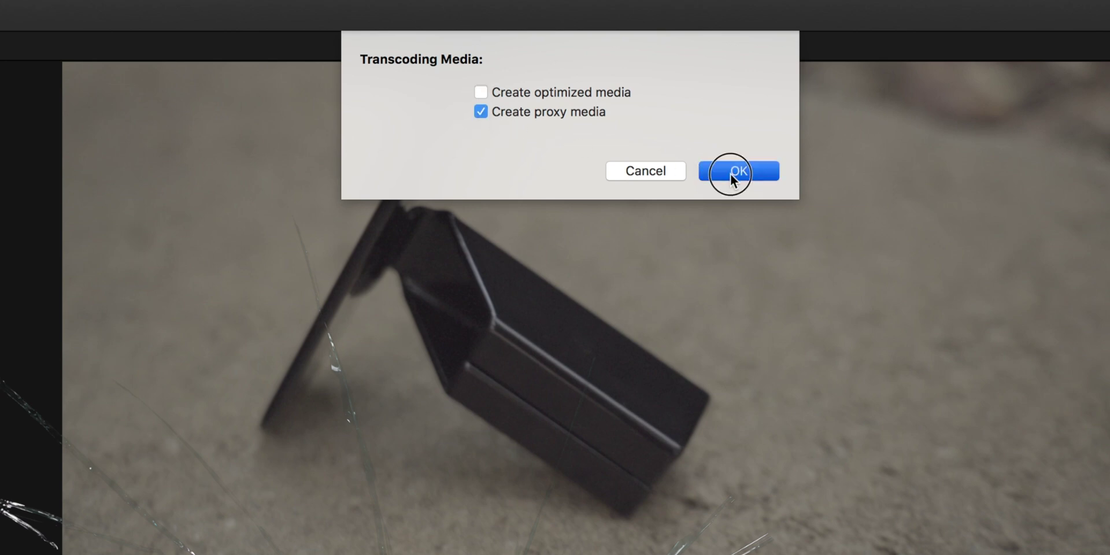
pyautogui.click(730, 175)
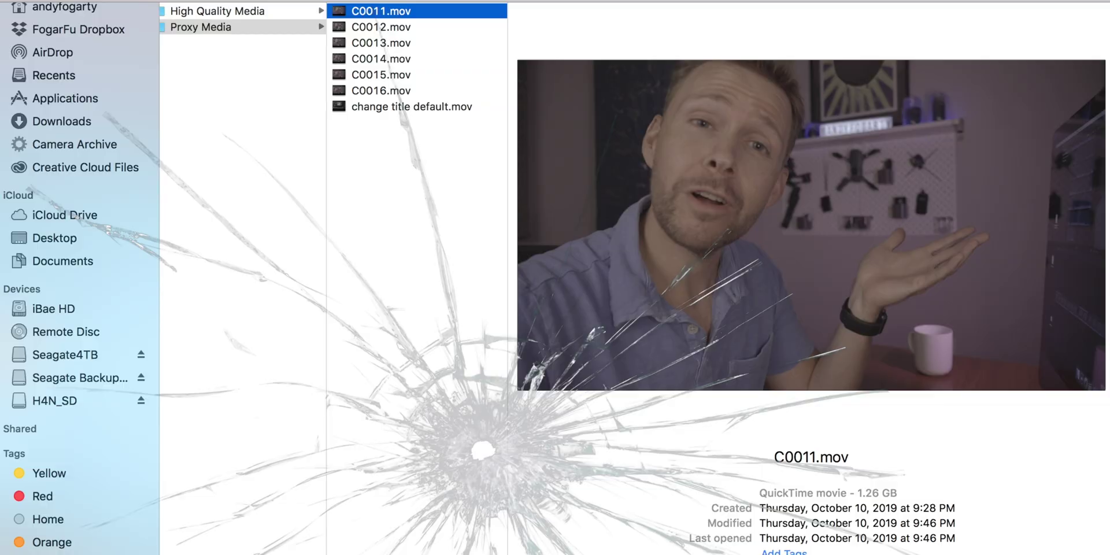
# Highlight the proxy C0011.mov's 1.26 GB size in Finder
pyautogui.moveTo(883, 483); pyautogui.dragTo(717, 485)
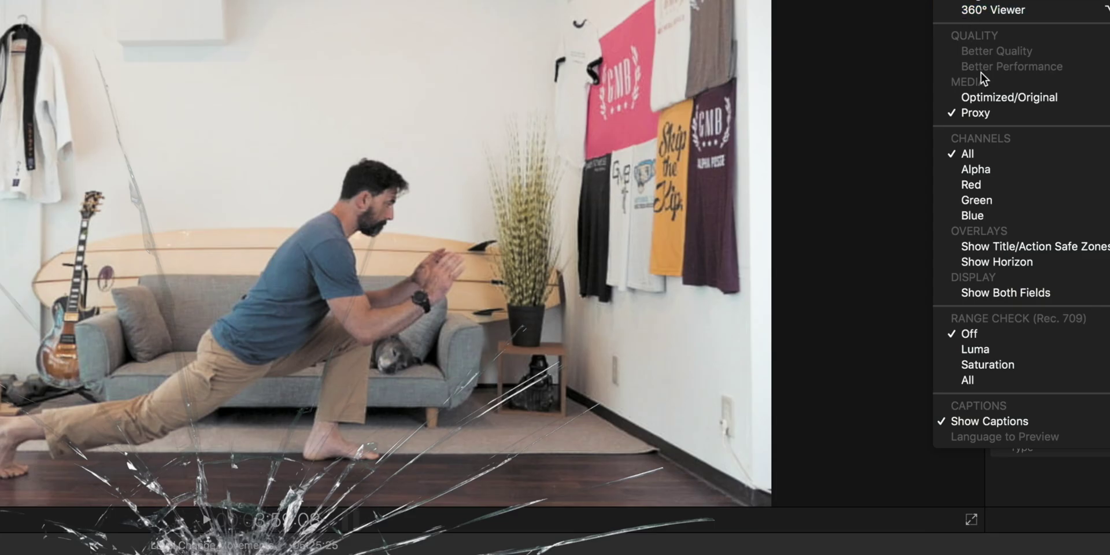
# Switch the viewer playback back to Optimized/Original media
pyautogui.click(987, 97)
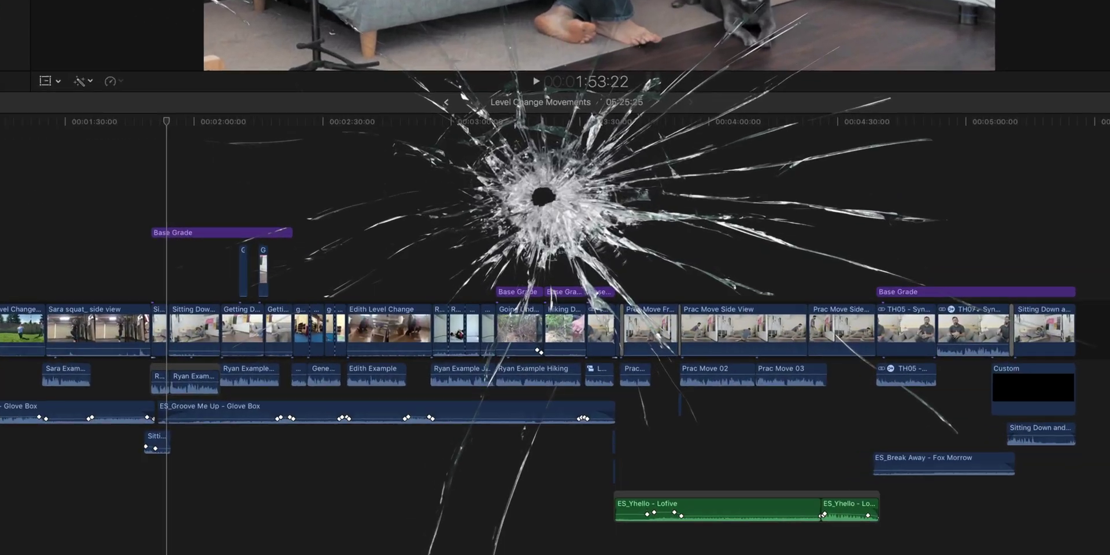
# Quit Chrome, Spotify and Photoshop from their Dock icons
pyautogui.moveTo(510, 536)
pyautogui.rightClick(468, 526)
pyautogui.click(463, 453)
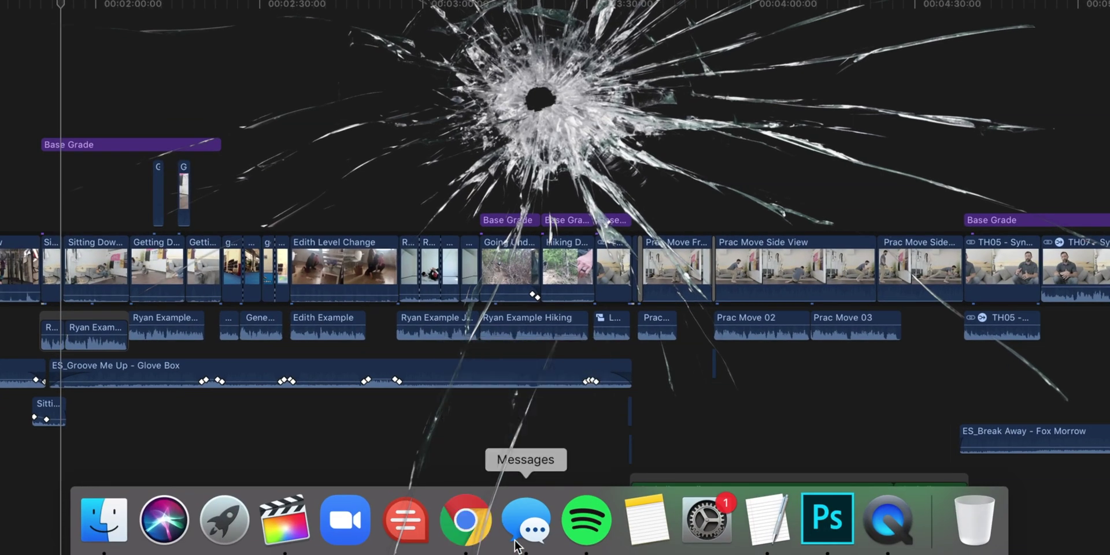
pyautogui.rightClick(577, 538)
pyautogui.click(589, 462)
pyautogui.rightClick(798, 526)
pyautogui.click(833, 457)
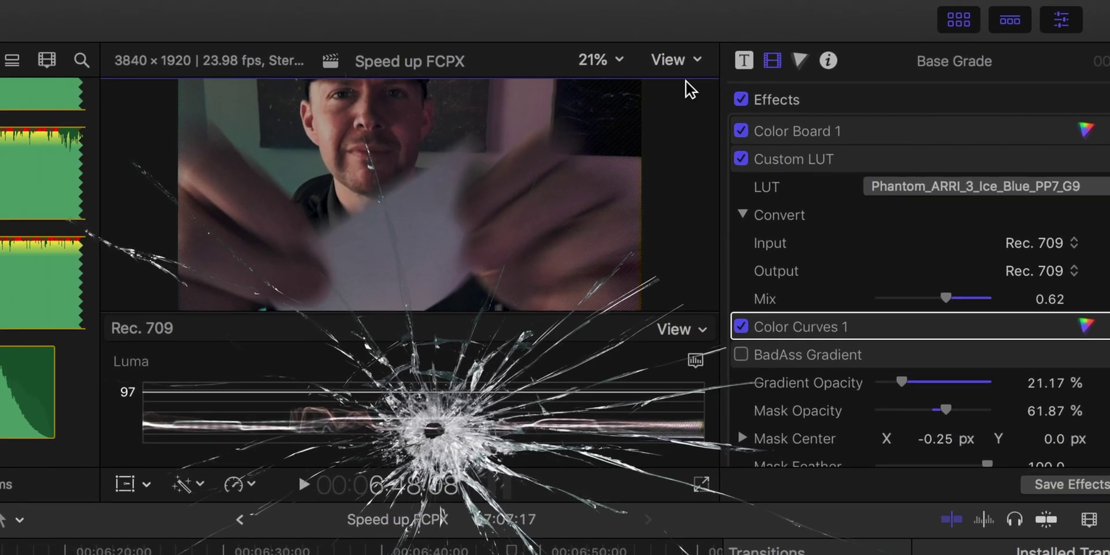
# Turn off Video Scopes in the viewer's View menu and close the Browser and Transitions panes
pyautogui.click(695, 56)
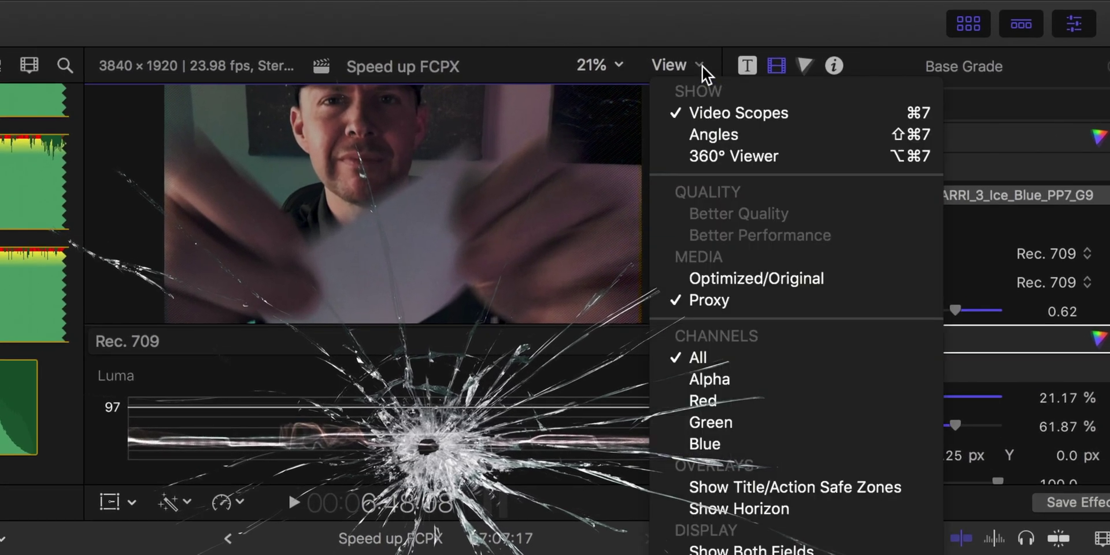
pyautogui.click(700, 112)
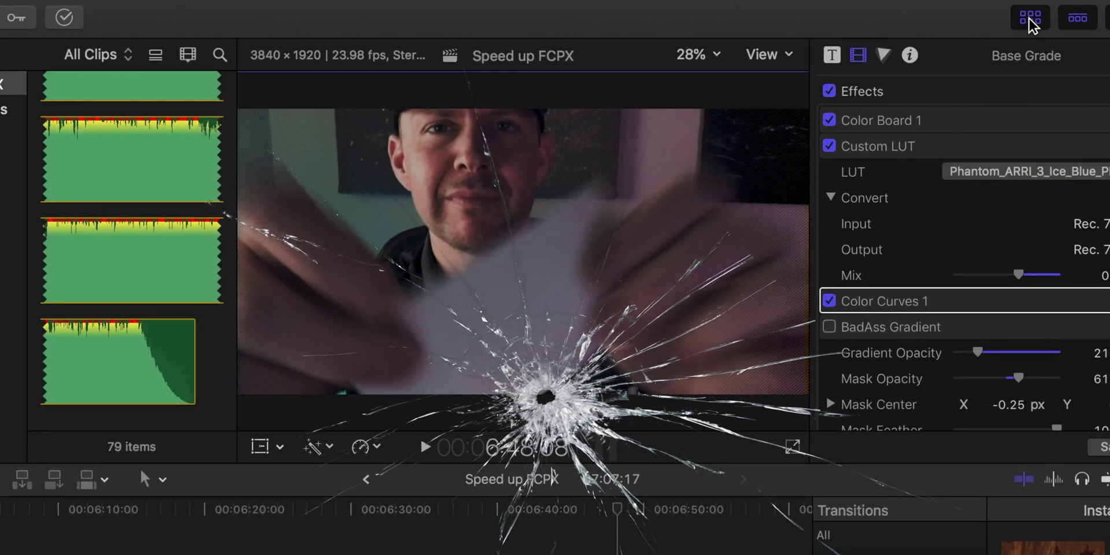
pyautogui.click(999, 21)
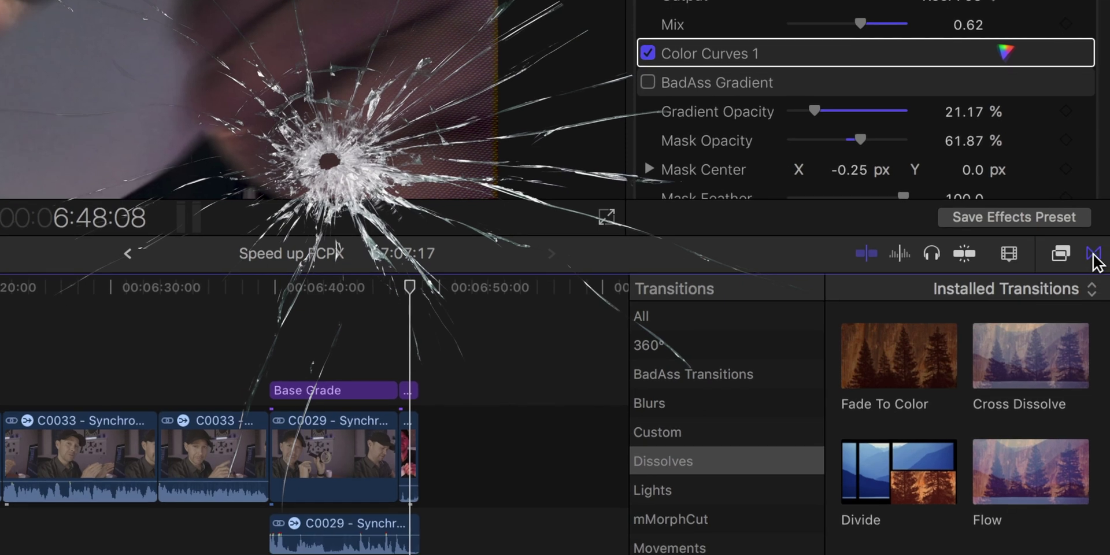
pyautogui.click(1094, 254)
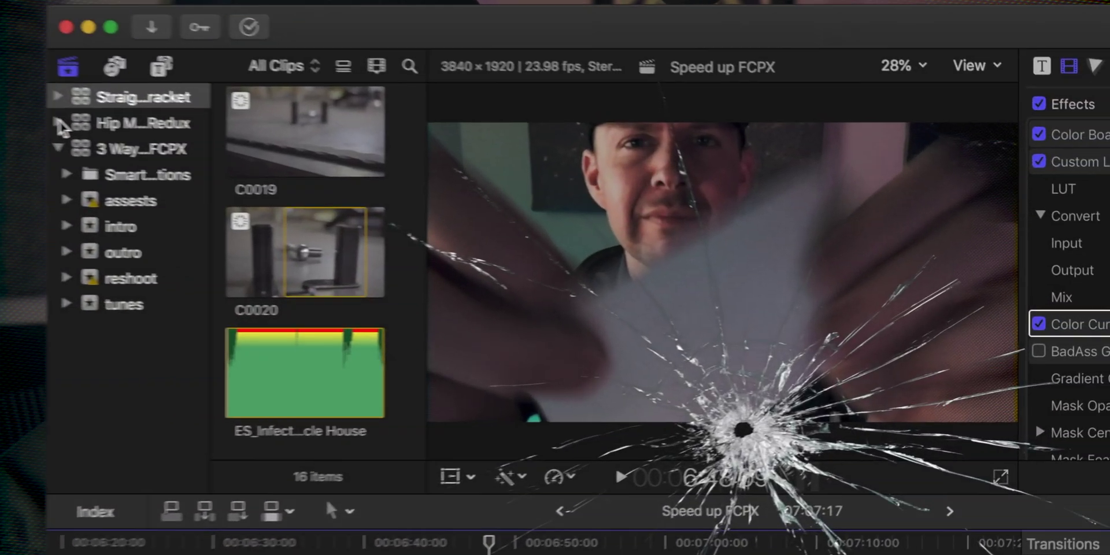
# Expand Hip Mobility Redux and the top library, then view the 4 frog stretch event's second clip
pyautogui.click(596, 191)
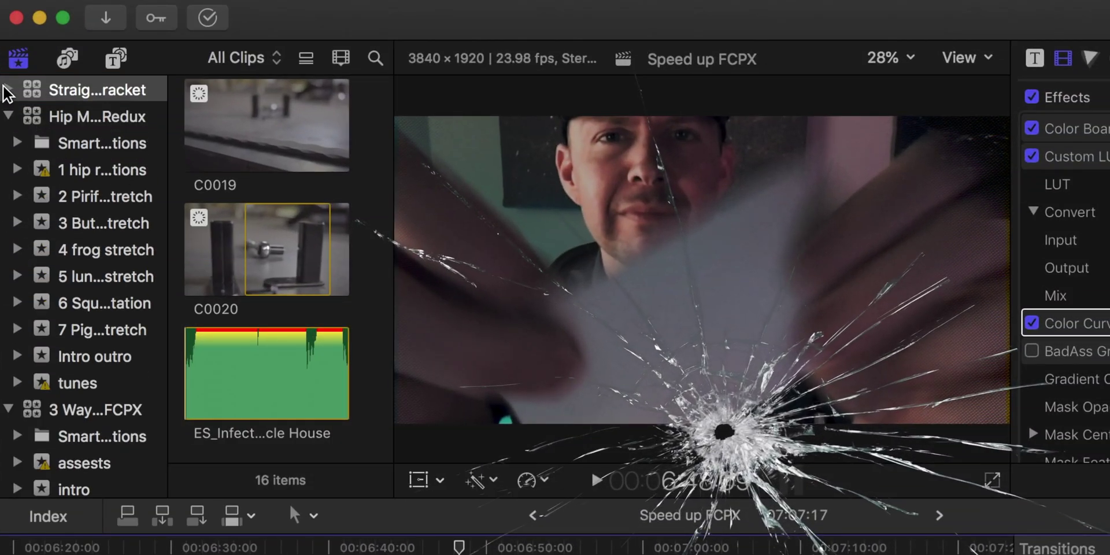
pyautogui.click(9, 90)
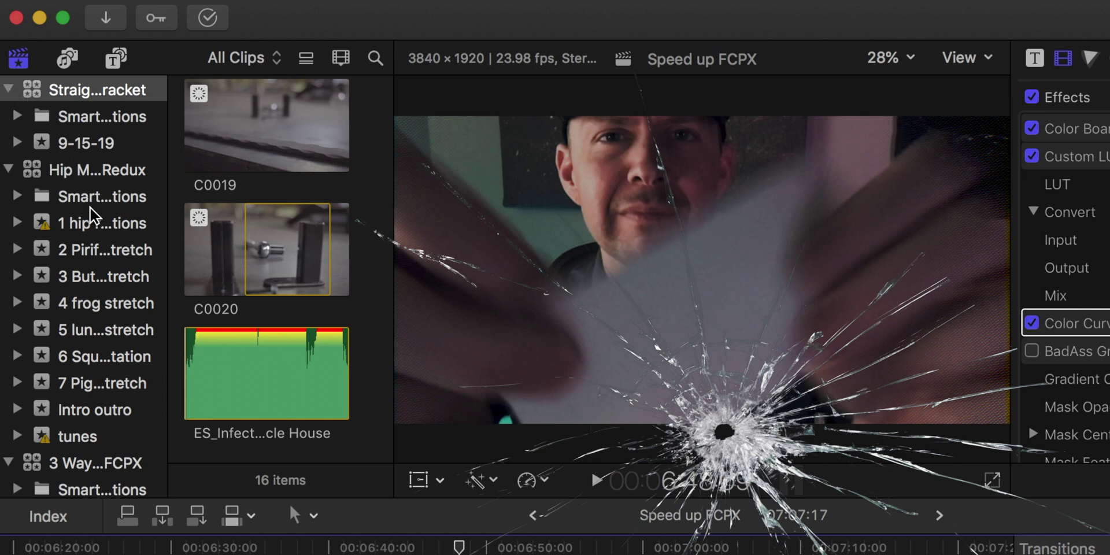
pyautogui.click(87, 303)
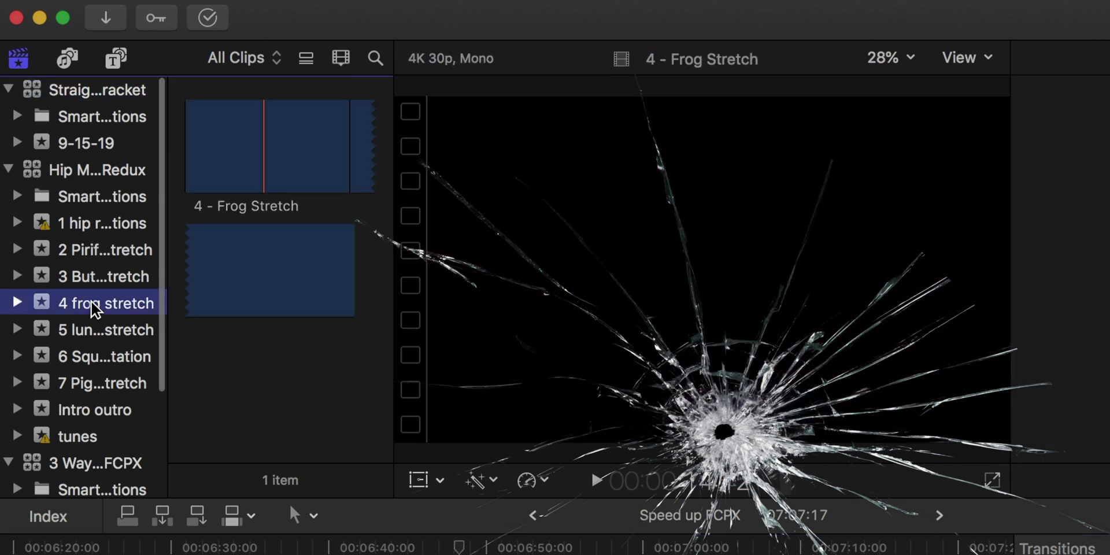
pyautogui.click(249, 285)
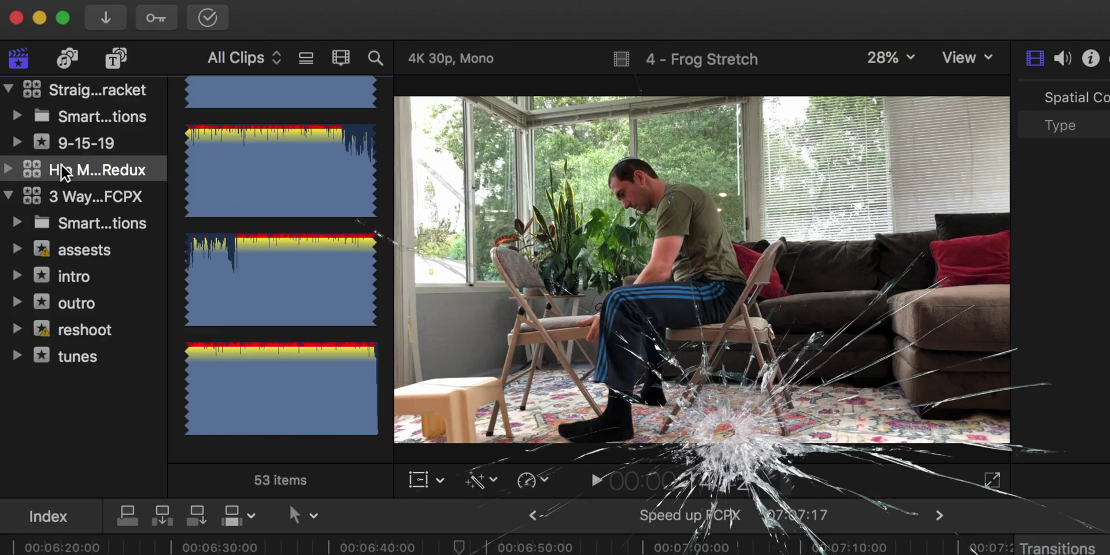
# Close the Hip Mobility Redux library, then drag the transcode clip toward the timeline
pyautogui.rightClick(65, 169)
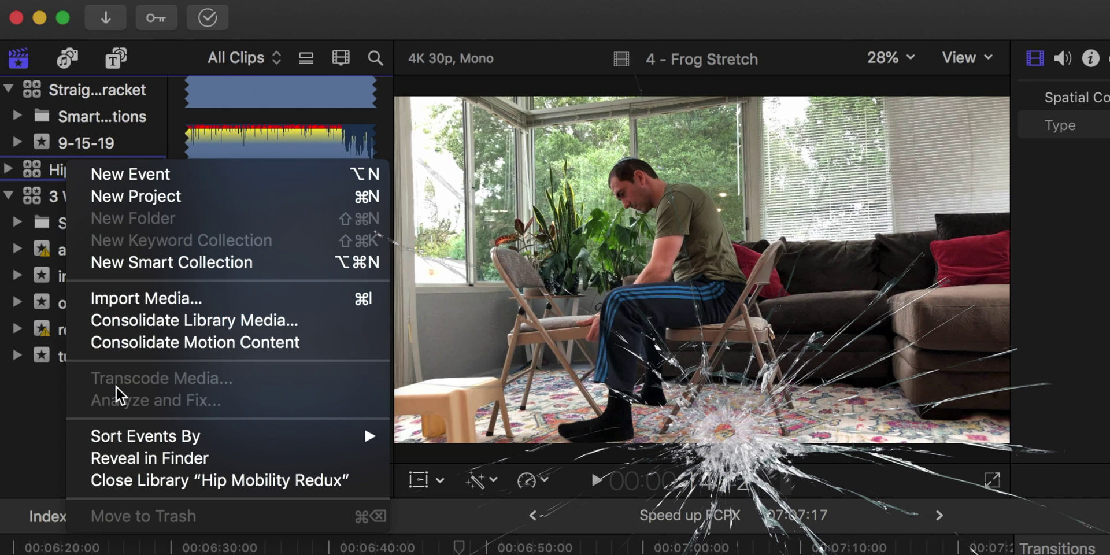
pyautogui.click(118, 480)
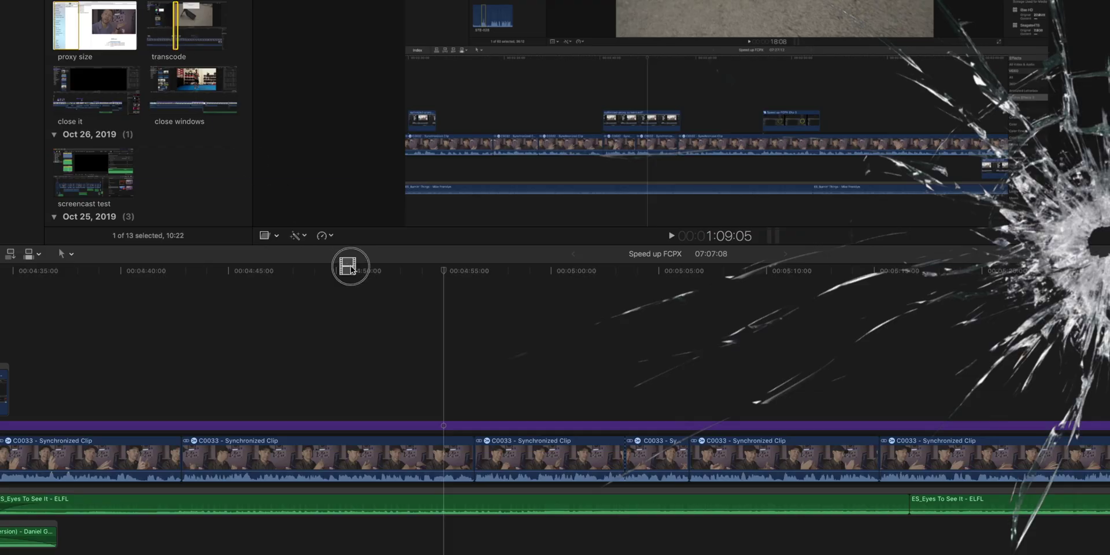
pyautogui.moveTo(346, 265); pyautogui.dragTo(435, 337)
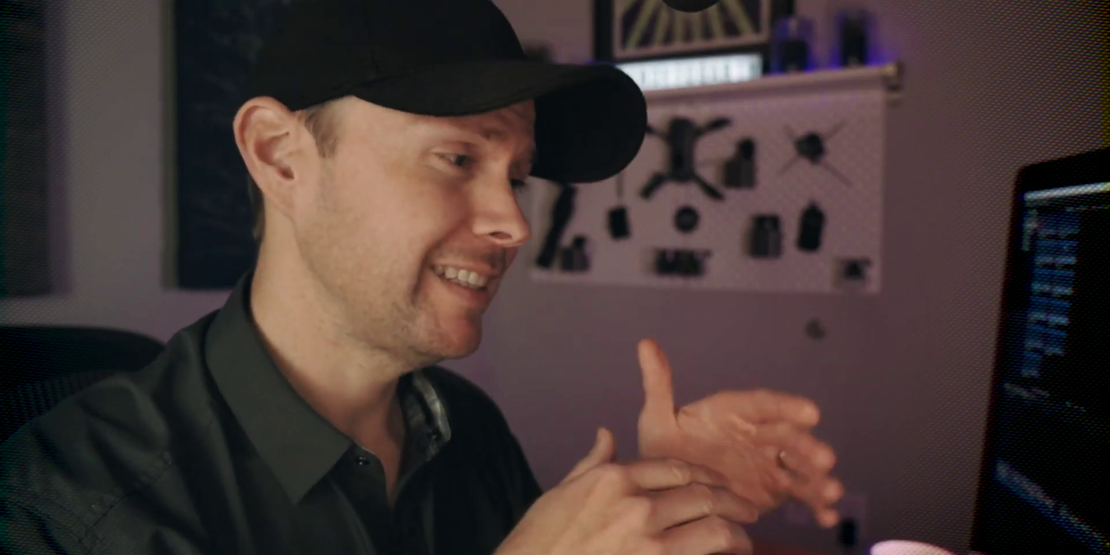
# Connect the transcode clip above the storyline near 4:55
pyautogui.click(252, 173)
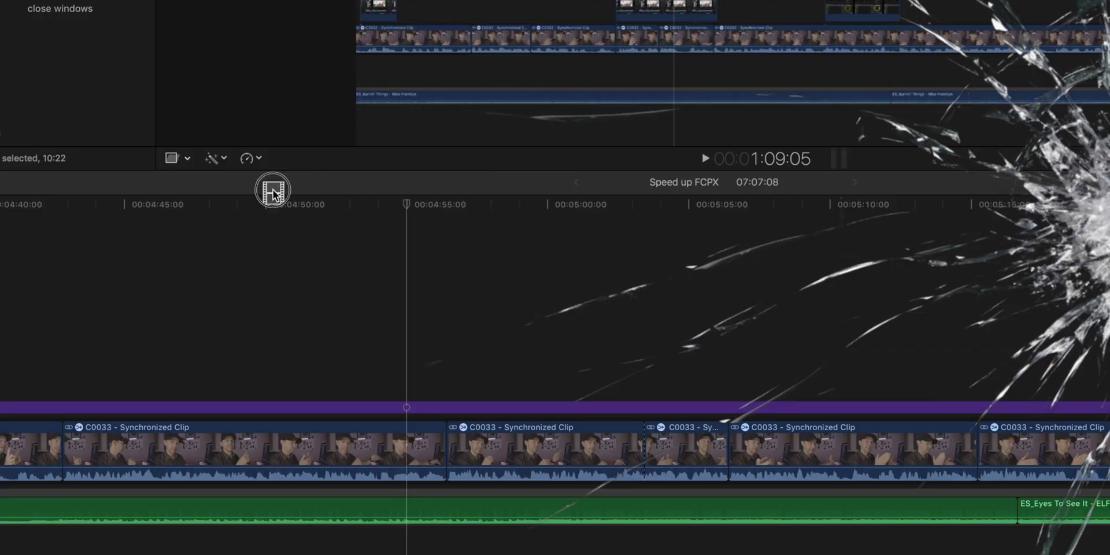
pyautogui.moveTo(393, 292); pyautogui.dragTo(394, 292)
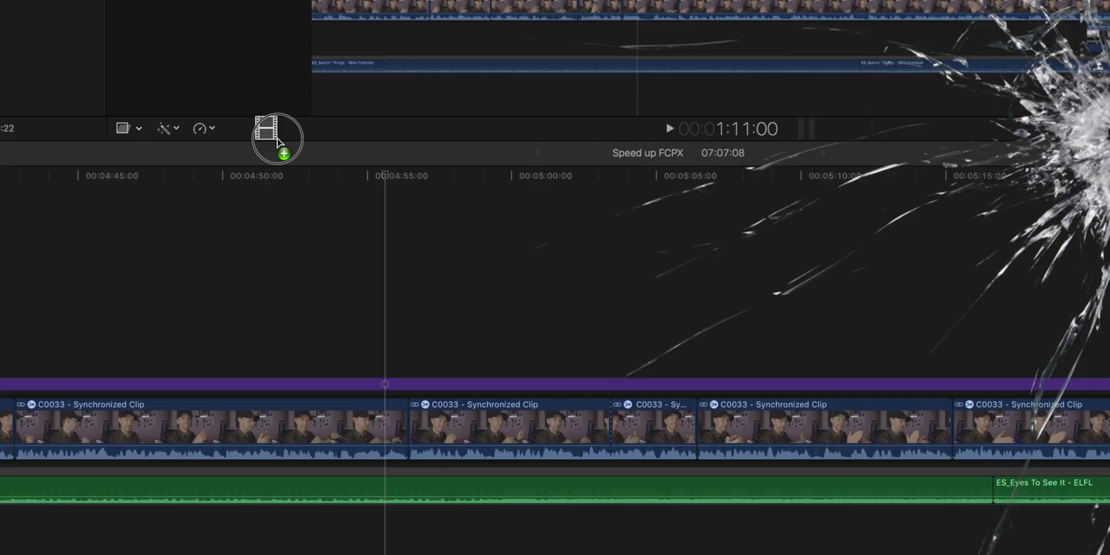
pyautogui.moveTo(272, 137); pyautogui.dragTo(396, 275)
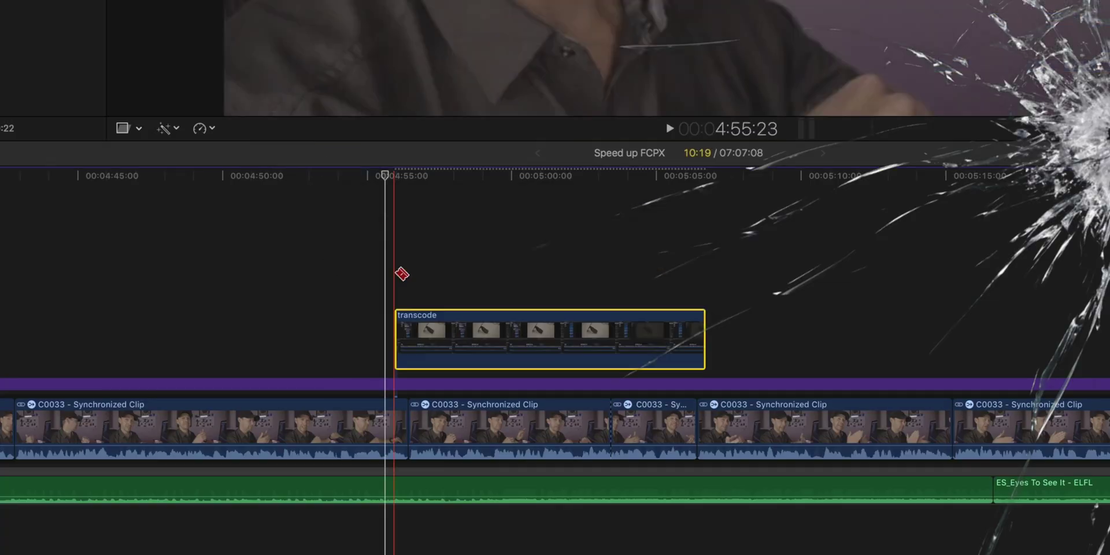
# Blade the connected transcode clip at three points to split it into pieces
pyautogui.click(505, 330)
pyautogui.click(590, 331)
pyautogui.click(661, 330)
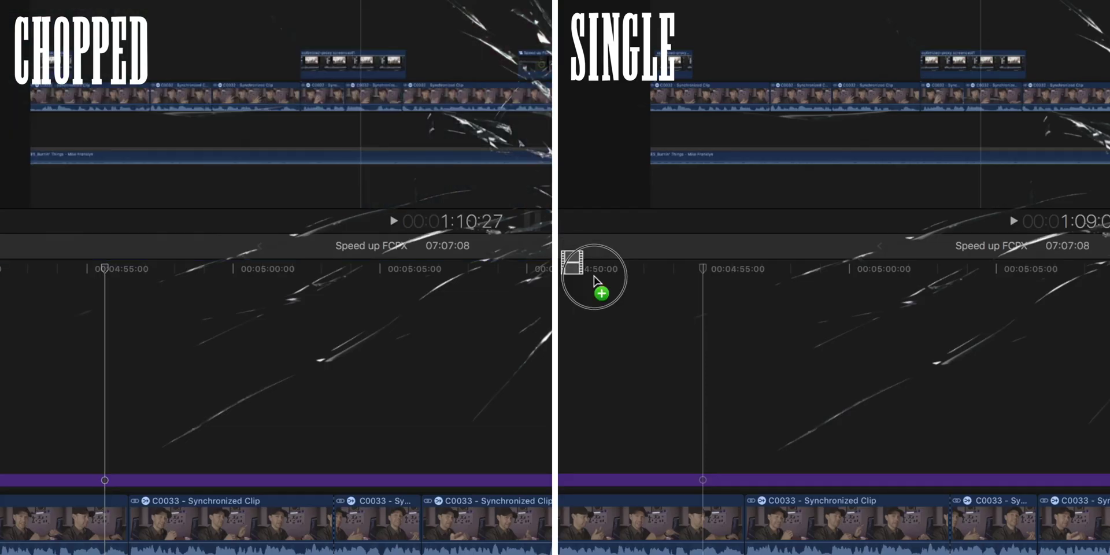
# Select all five transcode clips together and shift them about +06:01 later in the timeline
pyautogui.moveTo(585, 272); pyautogui.dragTo(691, 362)
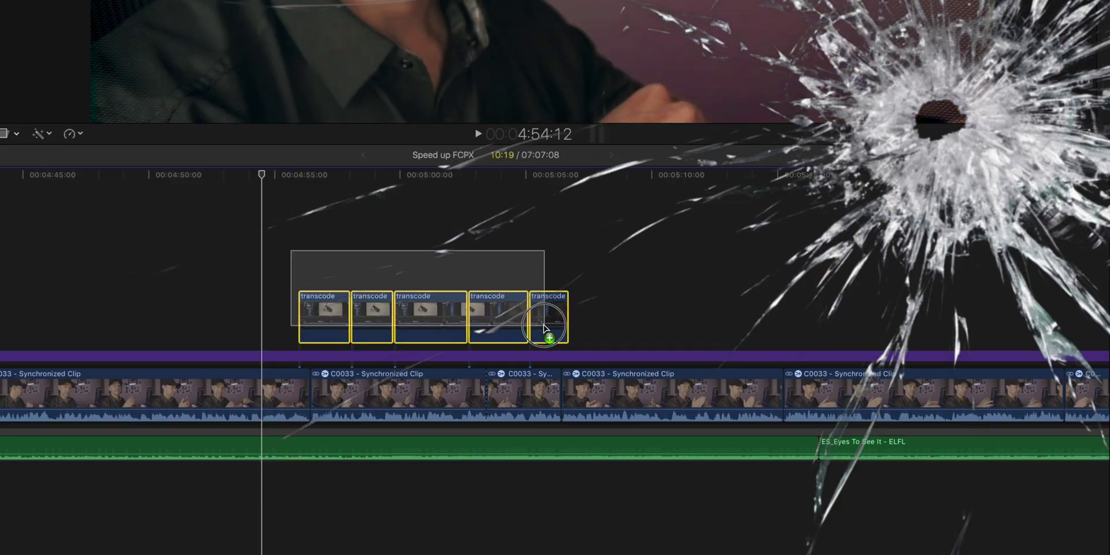
pyautogui.moveTo(581, 331); pyautogui.dragTo(580, 332)
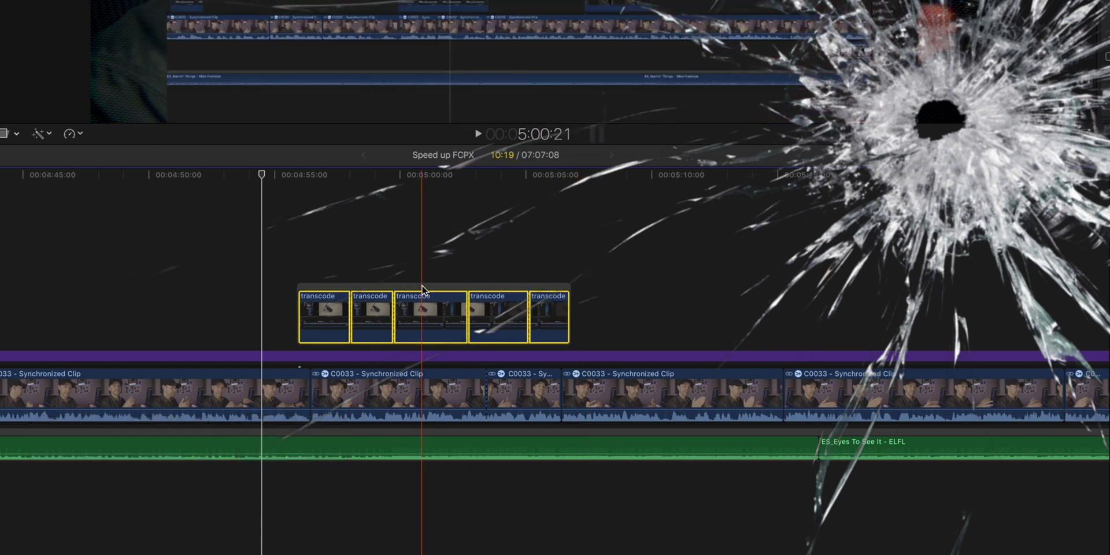
pyautogui.moveTo(438, 288); pyautogui.dragTo(576, 291)
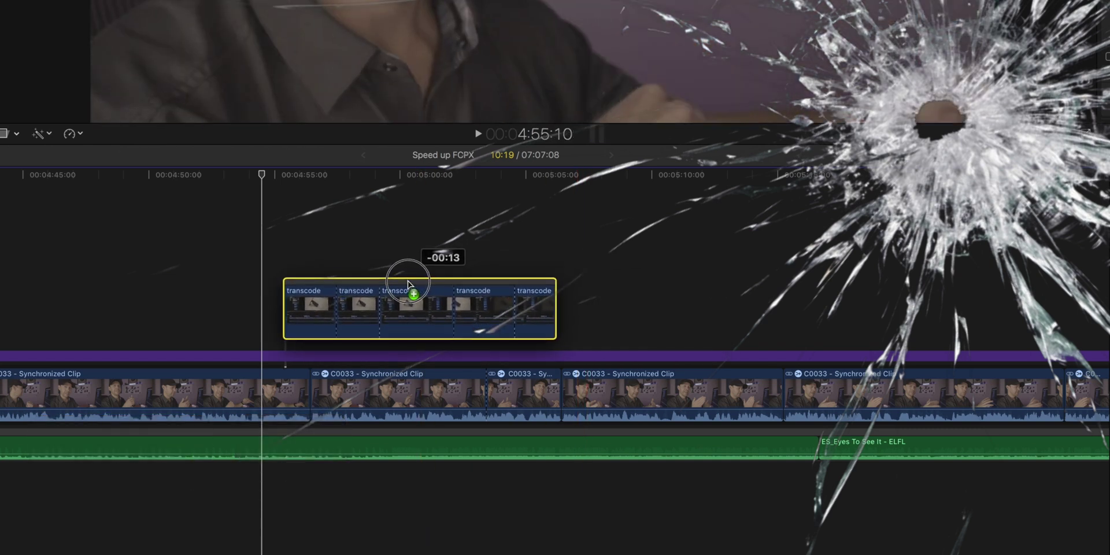